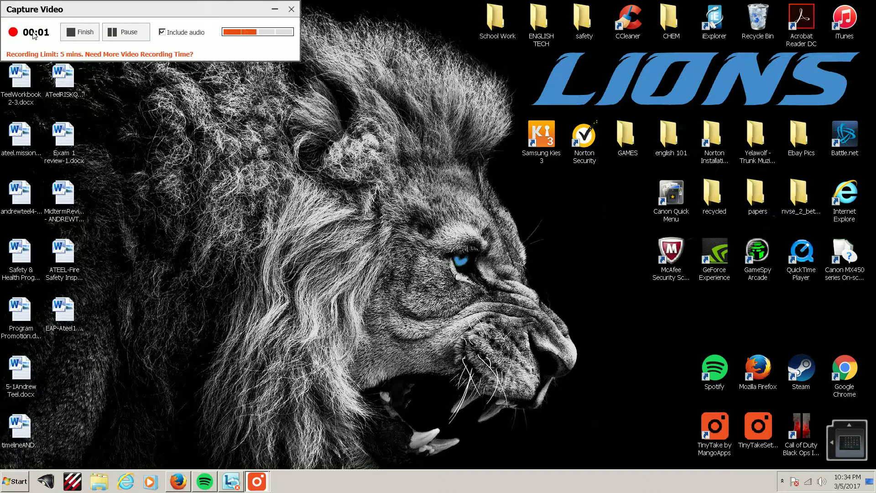
Hide the Capture Video strip and open the captured screenshot in the TinyTake editor.
{"action": "left_click", "coordinate": [275, 9]}
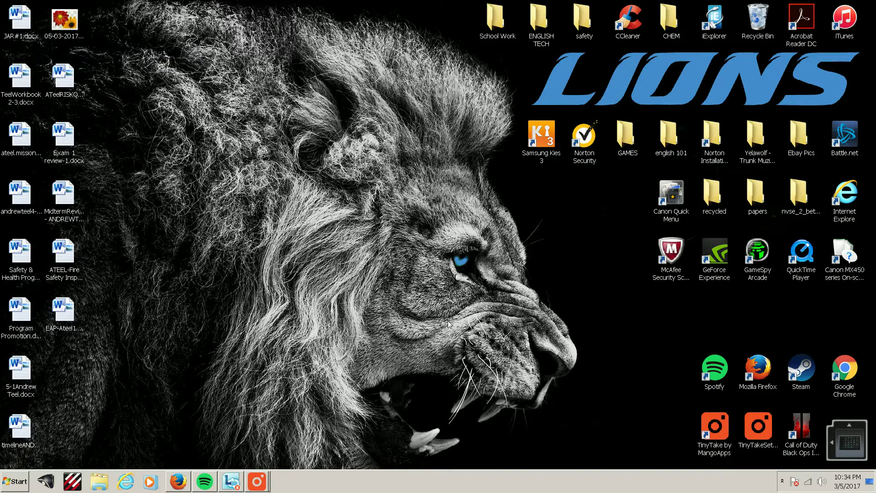
{"action": "mouse_move", "coordinate": [269, 488]}
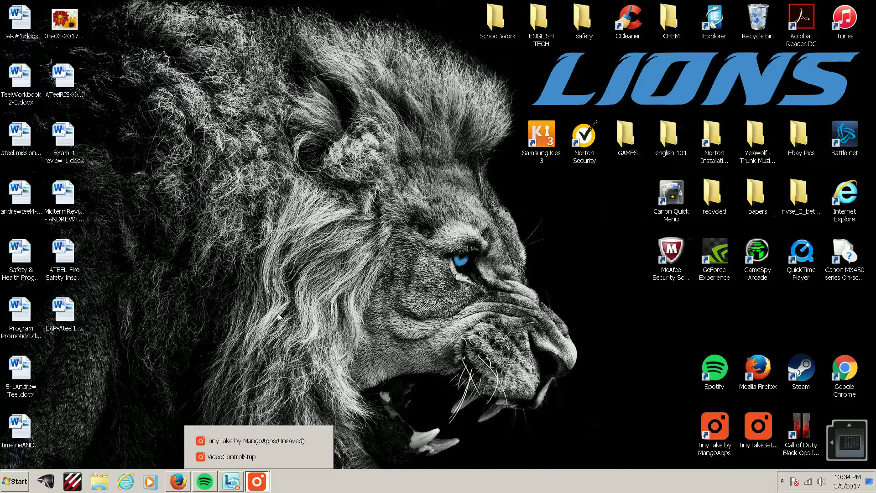
{"action": "left_click", "coordinate": [266, 443]}
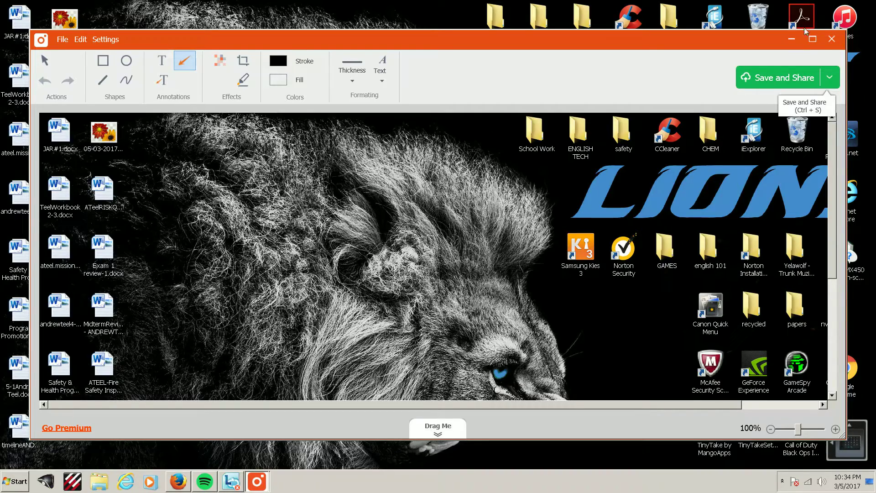
Minimize the editor and open, then dismiss, the desktop context menu.
{"action": "left_click", "coordinate": [793, 39]}
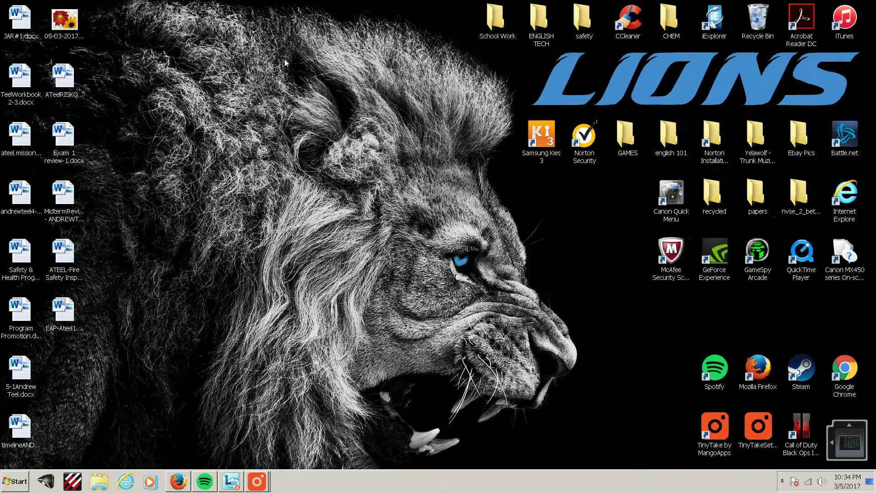
{"action": "right_click", "coordinate": [285, 62]}
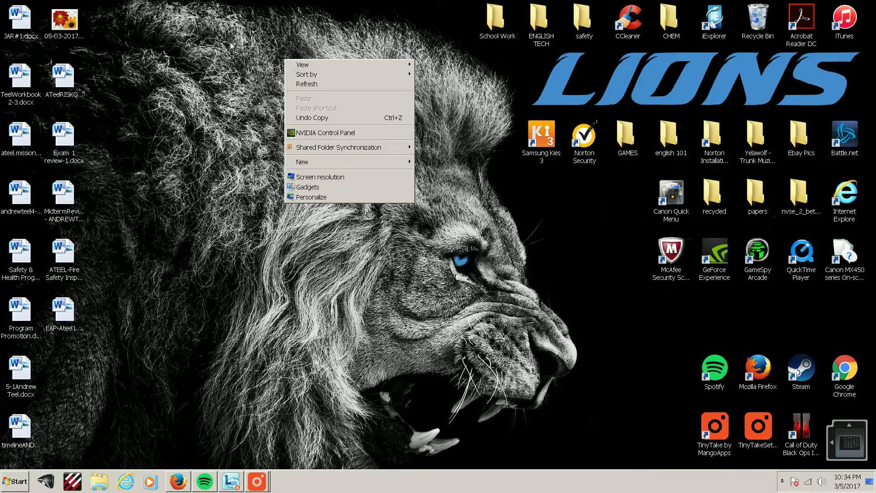
{"action": "left_click", "coordinate": [467, 261]}
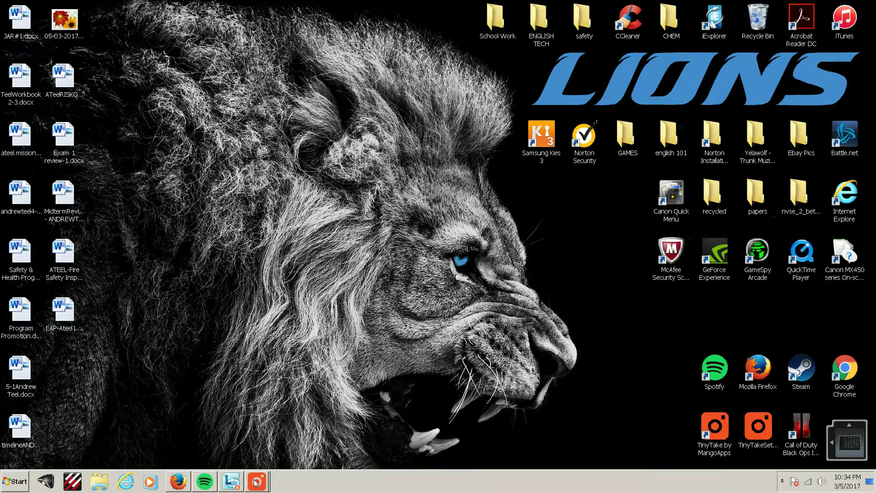
Restore the screenshot editor from the taskbar and hide the Capture Video strip again.
{"action": "mouse_move", "coordinate": [255, 483]}
{"action": "left_click", "coordinate": [248, 457]}
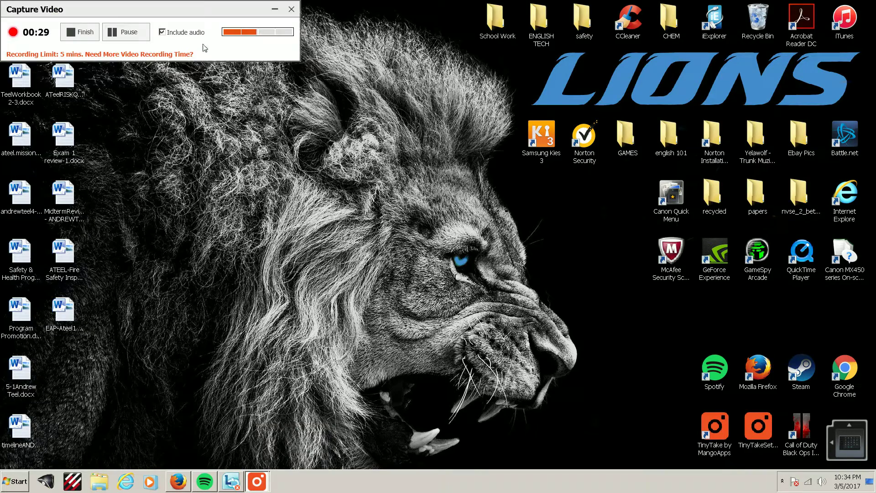
{"action": "mouse_move", "coordinate": [269, 479]}
{"action": "left_click", "coordinate": [241, 439]}
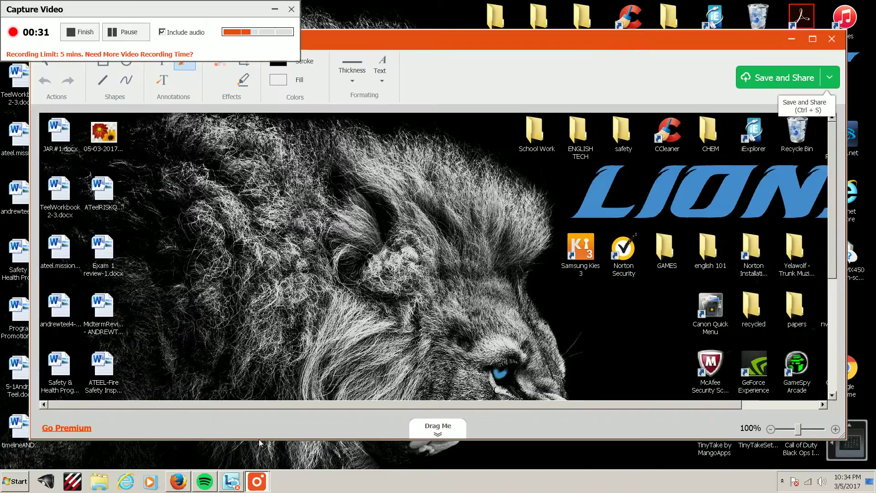
{"action": "left_click", "coordinate": [275, 10]}
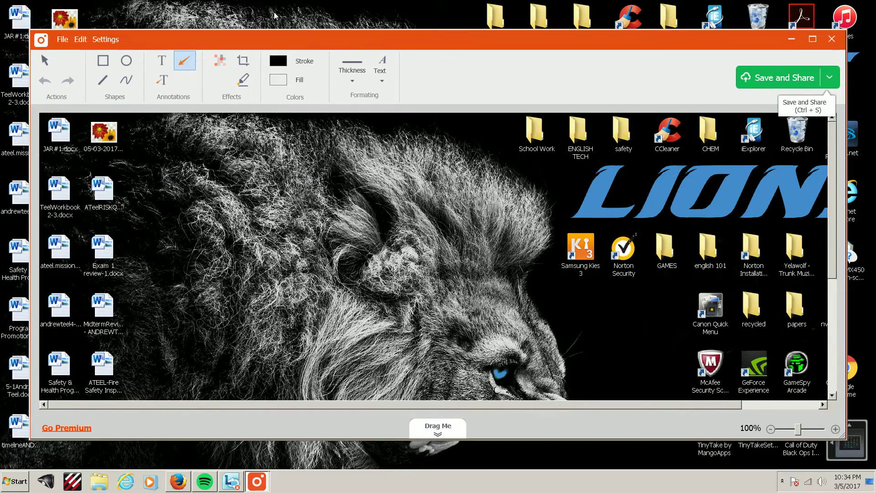
{"action": "left_click", "coordinate": [816, 41]}
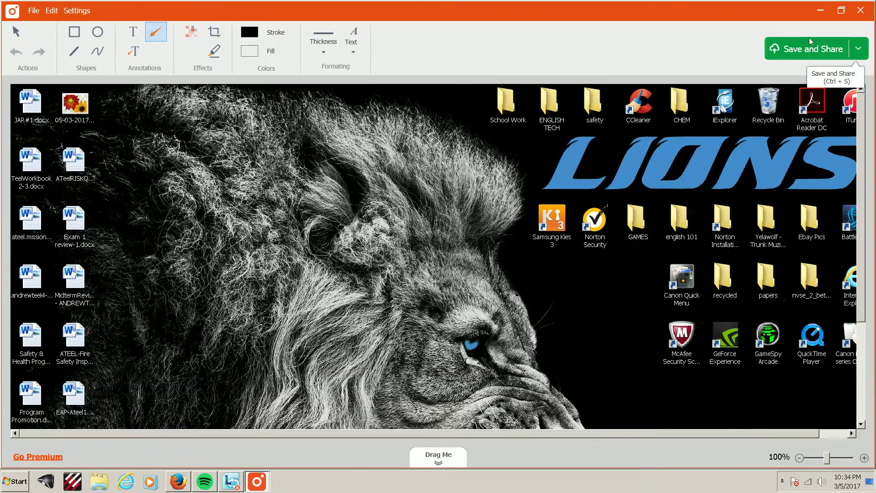
{"action": "scroll", "coordinate": [569, 182], "scroll_direction": "down", "scroll_amount": 3}
{"action": "left_click", "coordinate": [820, 10]}
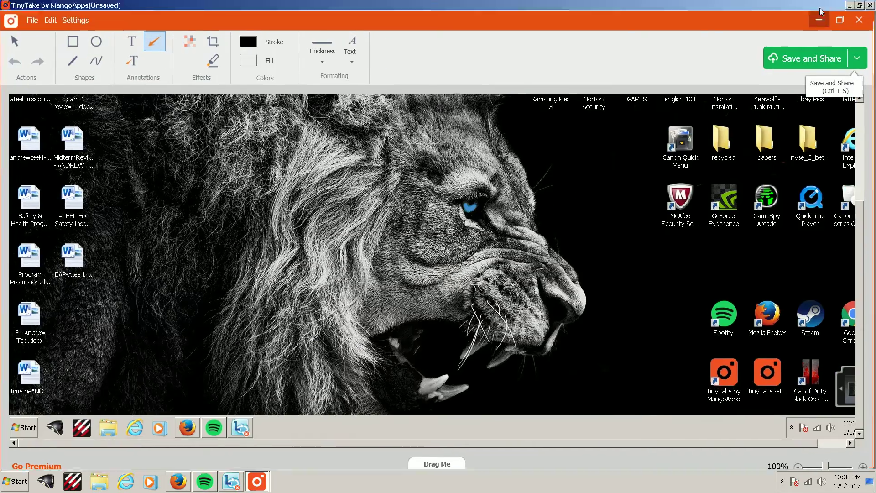
{"action": "left_click", "coordinate": [257, 482]}
{"action": "left_click", "coordinate": [231, 457]}
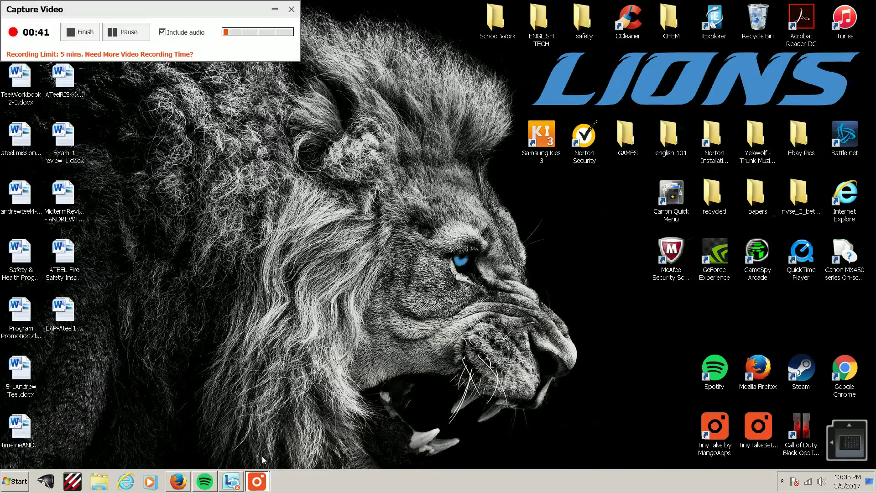
{"action": "left_click", "coordinate": [255, 440]}
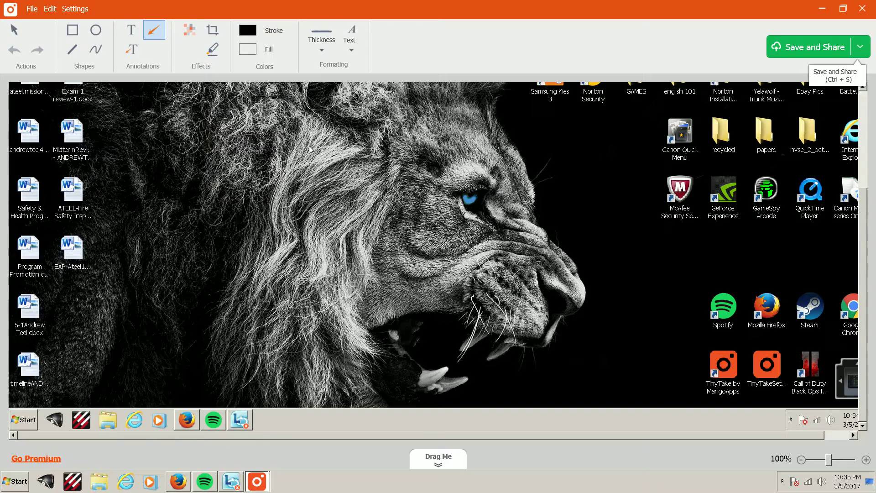
{"action": "scroll", "coordinate": [789, 247], "scroll_direction": "up", "scroll_amount": 3}
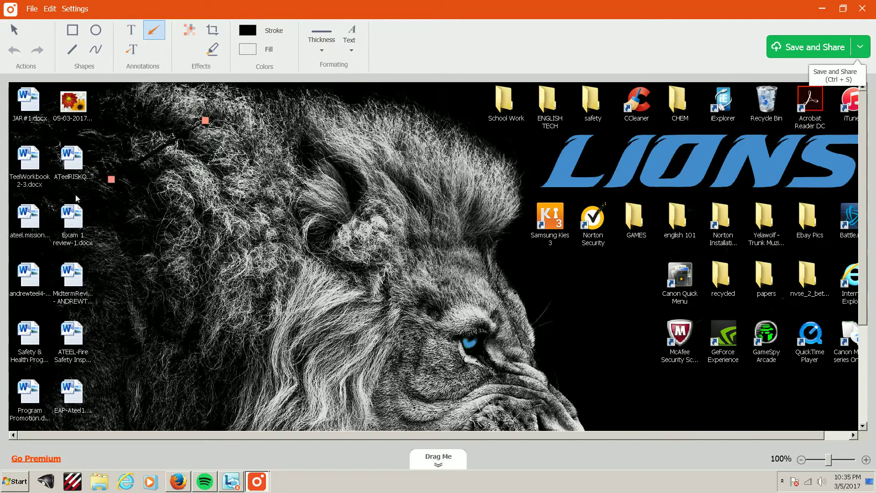
Draw an arrow from the lion's mane toward School Work, then a wide rectangle beside the lion's head.
{"action": "mouse_move", "coordinate": [206, 121]}
{"action": "left_mouse_down"}
{"action": "mouse_move", "coordinate": [503, 123]}
{"action": "mouse_move", "coordinate": [485, 105]}
{"action": "left_mouse_up"}
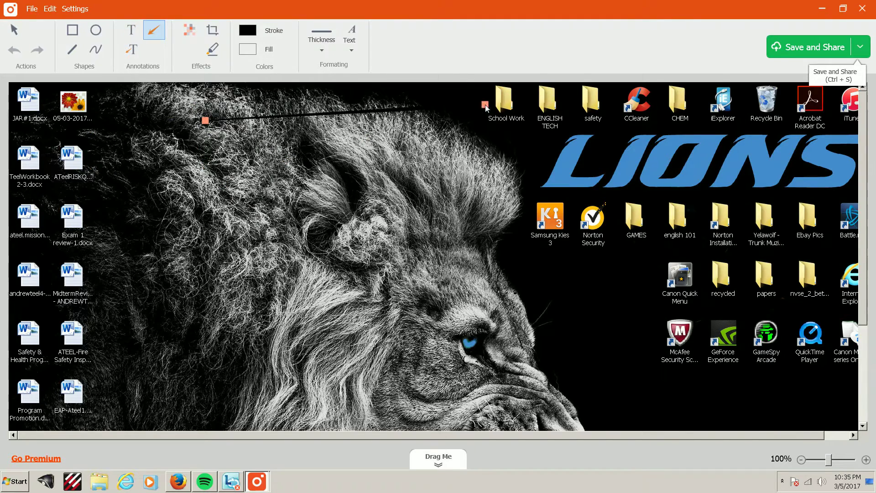
{"action": "left_click", "coordinate": [72, 29]}
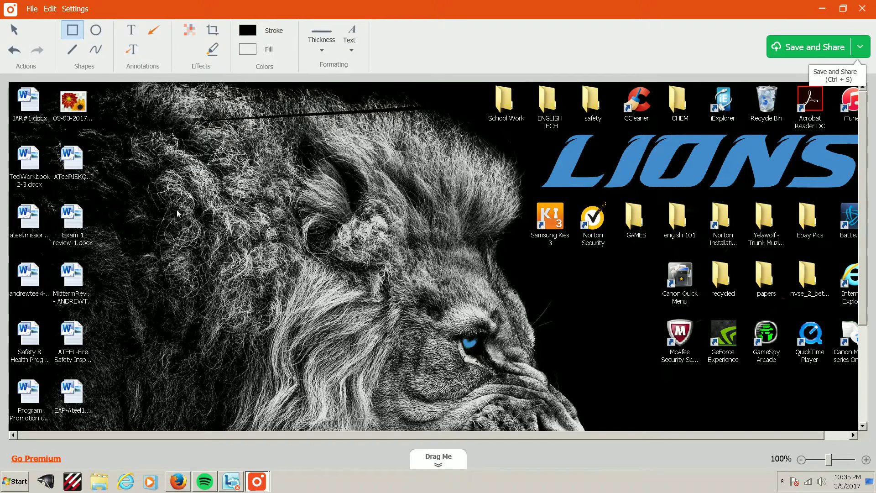
{"action": "mouse_move", "coordinate": [207, 160]}
{"action": "left_mouse_down"}
{"action": "mouse_move", "coordinate": [377, 225]}
{"action": "mouse_move", "coordinate": [422, 257]}
{"action": "left_mouse_up"}
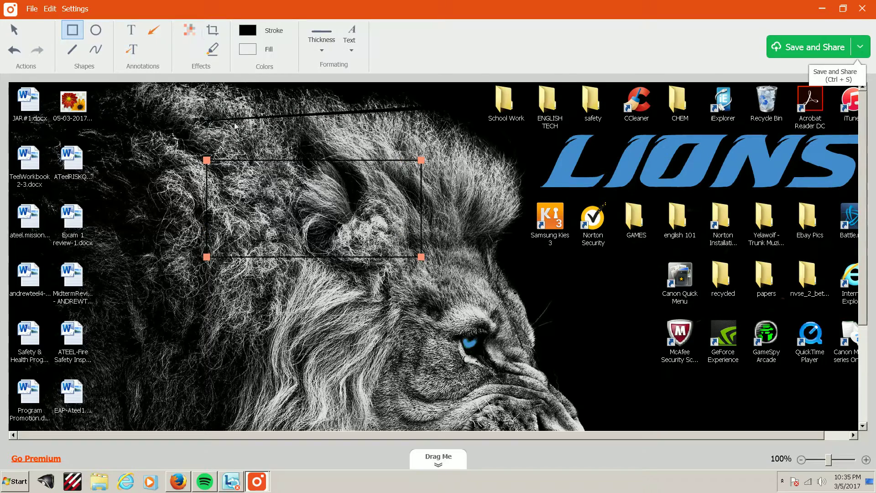
{"action": "left_click_drag", "start_coordinate": [206, 161], "coordinate": [698, 186]}
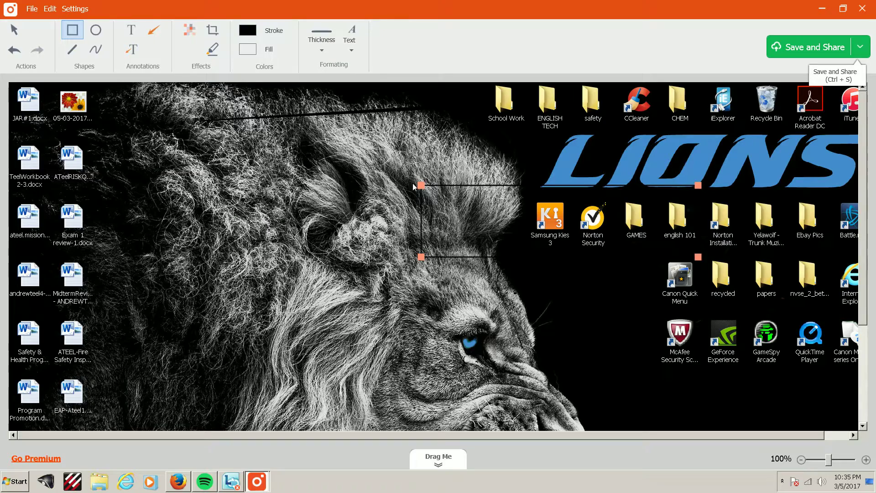
{"action": "left_click_drag", "start_coordinate": [416, 186], "coordinate": [511, 186]}
{"action": "left_click", "coordinate": [169, 148]}
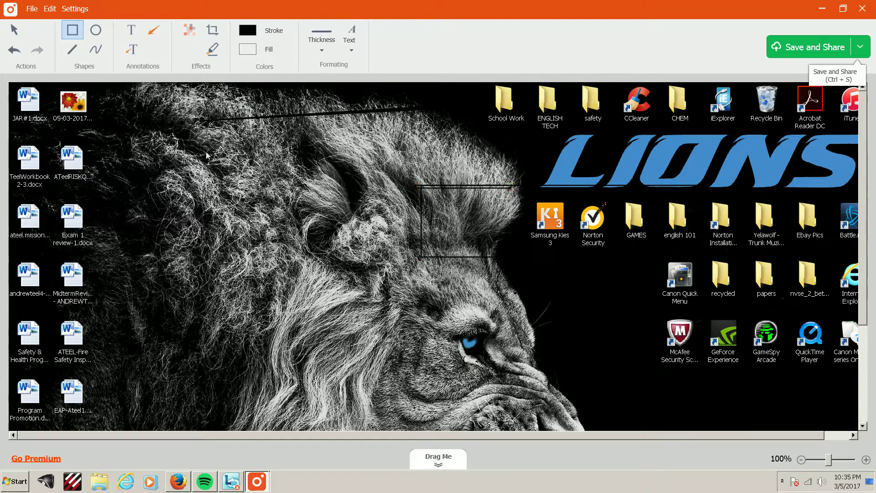
Crop the screenshot to the LIONS logo and top icons, then undo to restore the full image.
{"action": "left_click", "coordinate": [218, 31]}
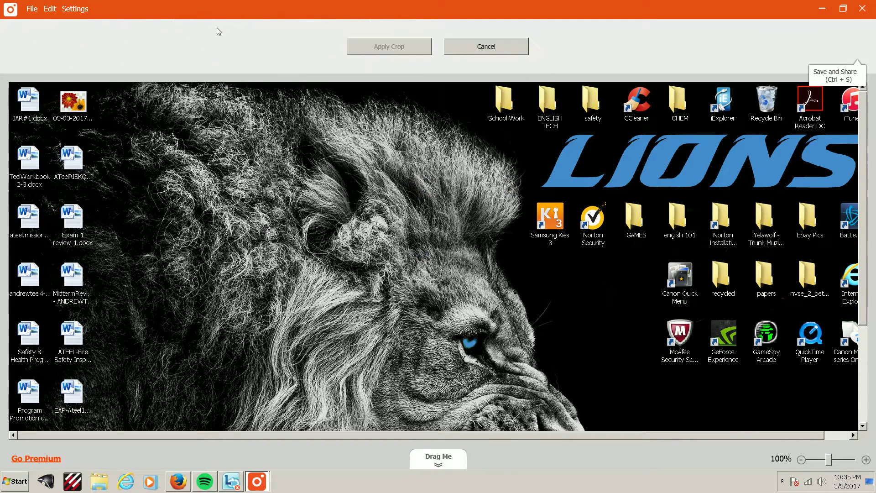
{"action": "left_click_drag", "start_coordinate": [486, 85], "coordinate": [841, 162]}
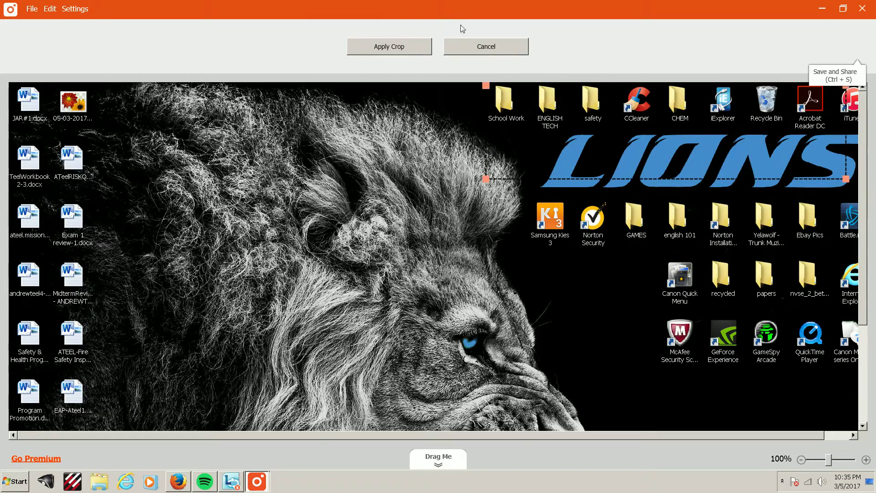
{"action": "left_click", "coordinate": [407, 47]}
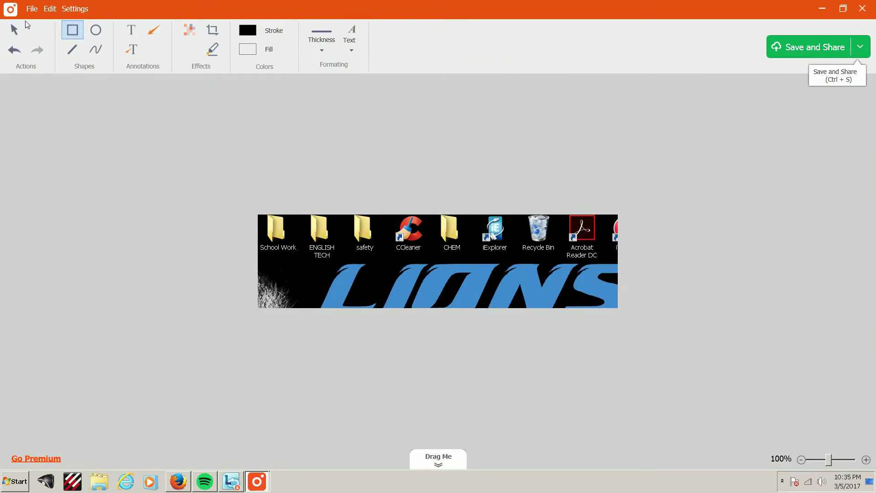
{"action": "left_click", "coordinate": [32, 9]}
{"action": "left_click", "coordinate": [13, 30]}
{"action": "left_click", "coordinate": [14, 50]}
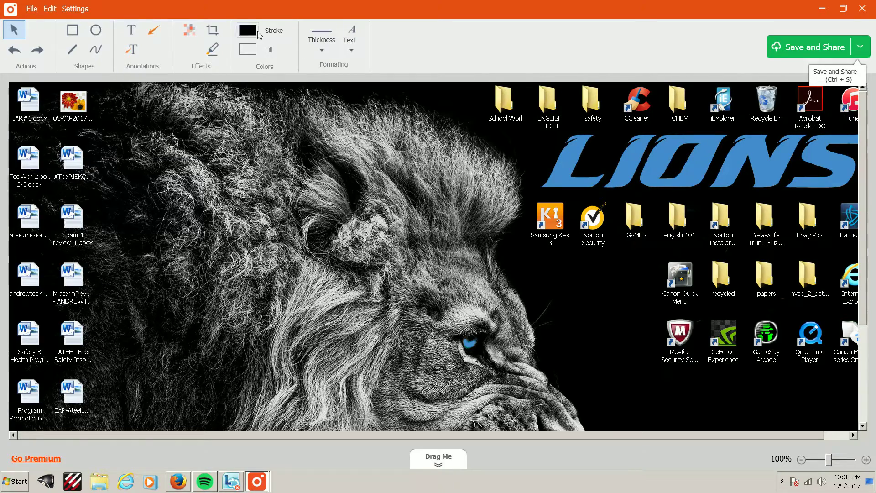
{"action": "left_click", "coordinate": [212, 49]}
Highlight a small square near the LIONS logo and leave an empty text box on the lion's forehead.
{"action": "mouse_move", "coordinate": [316, 141]}
{"action": "left_mouse_down"}
{"action": "mouse_move", "coordinate": [664, 231]}
{"action": "mouse_move", "coordinate": [688, 253]}
{"action": "left_mouse_up"}
{"action": "left_click_drag", "start_coordinate": [546, 261], "coordinate": [322, 150]}
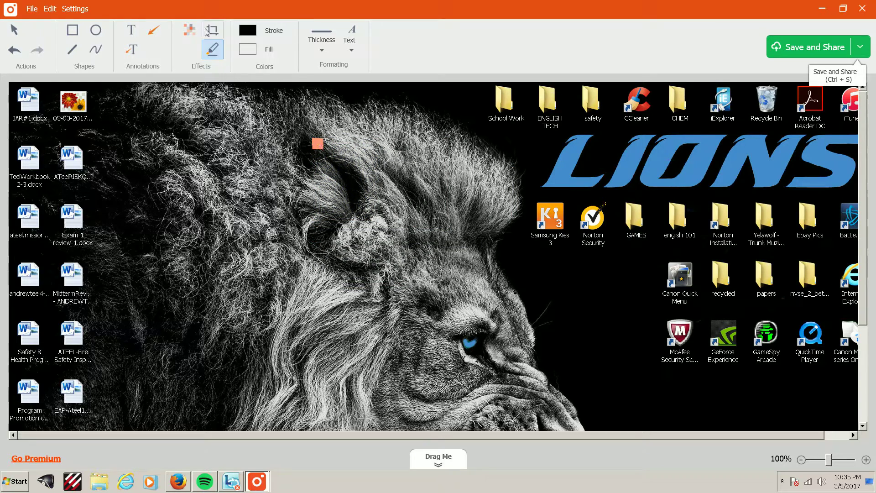
{"action": "left_click", "coordinate": [130, 34]}
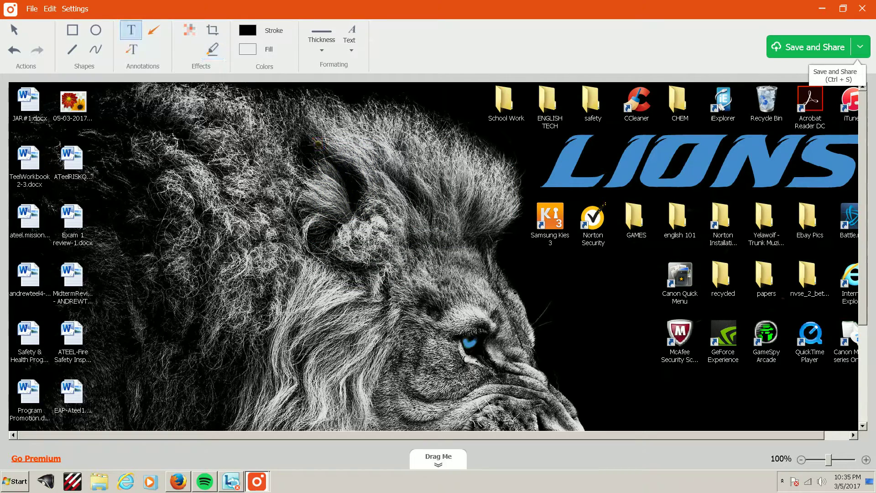
{"action": "left_click", "coordinate": [228, 181]}
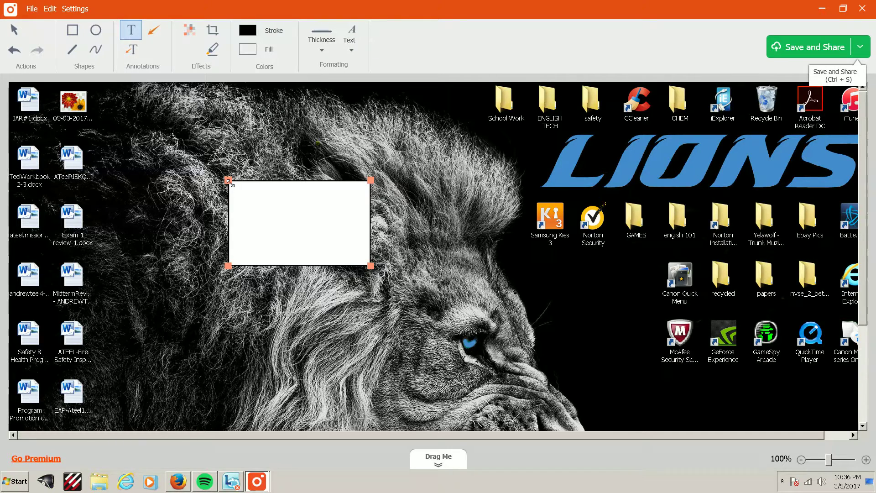
{"action": "type", "text": "fhklsdjp"}
{"action": "key", "text": "BackSpace"}
{"action": "key", "text": "BackSpace"}
{"action": "key", "text": "BackSpace"}
{"action": "key", "text": "BackSpace"}
{"action": "key", "text": "BackSpace"}
{"action": "key", "text": "BackSpace"}
{"action": "key", "text": "BackSpace"}
{"action": "key", "text": "BackSpace"}
{"action": "left_click", "coordinate": [818, 7]}
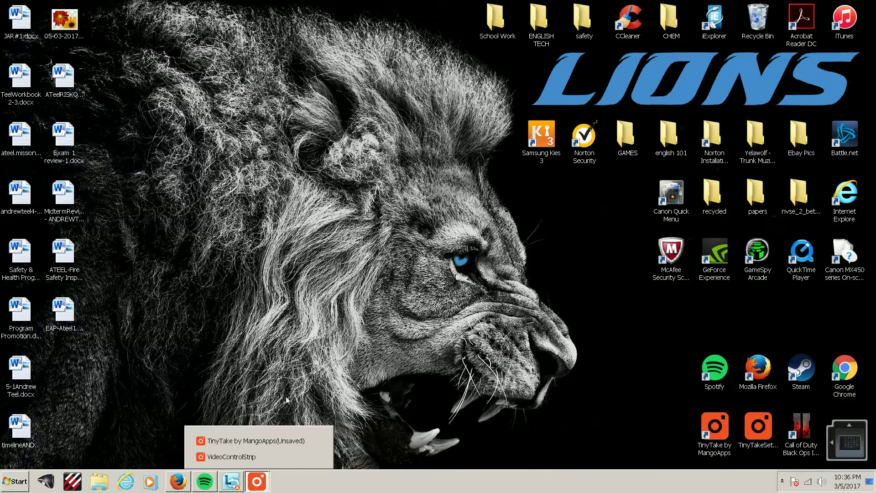
{"action": "left_click", "coordinate": [178, 482]}
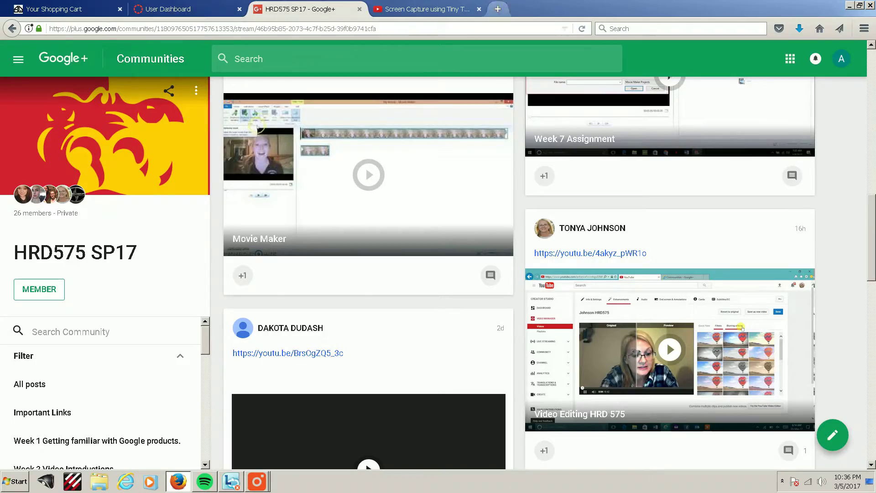
{"action": "left_click", "coordinate": [850, 6]}
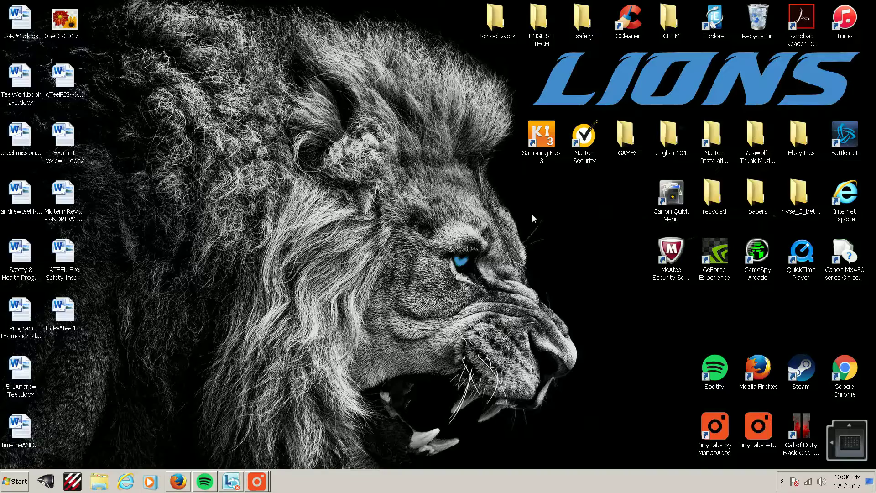
{"action": "mouse_move", "coordinate": [257, 482]}
{"action": "left_click", "coordinate": [261, 440]}
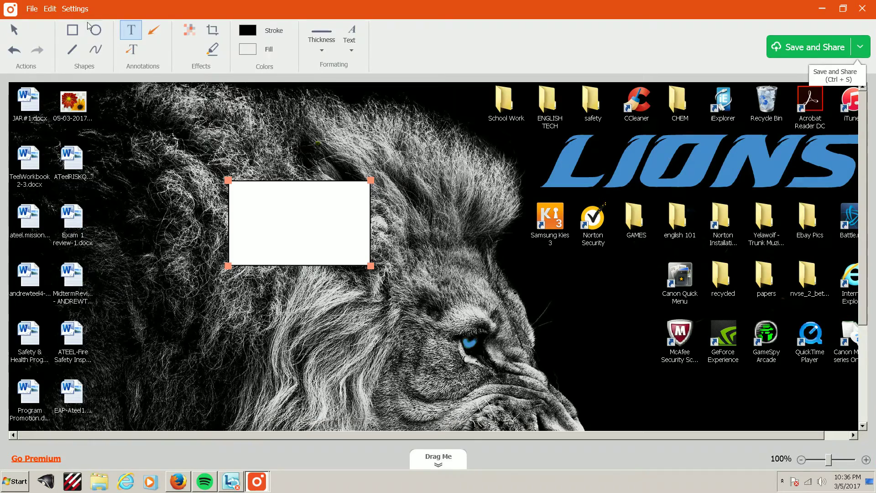
{"action": "left_click", "coordinate": [72, 30]}
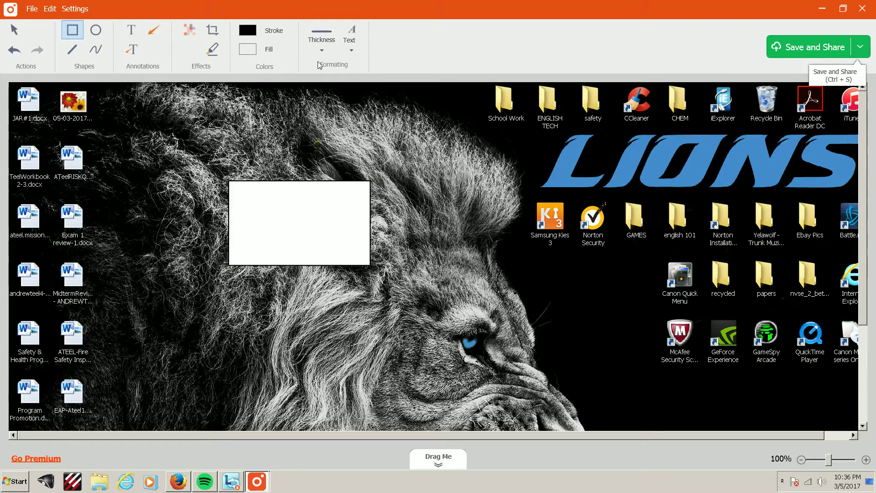
Check the font list in Text formatting, keeping the font at Tahoma.
{"action": "left_click", "coordinate": [350, 51]}
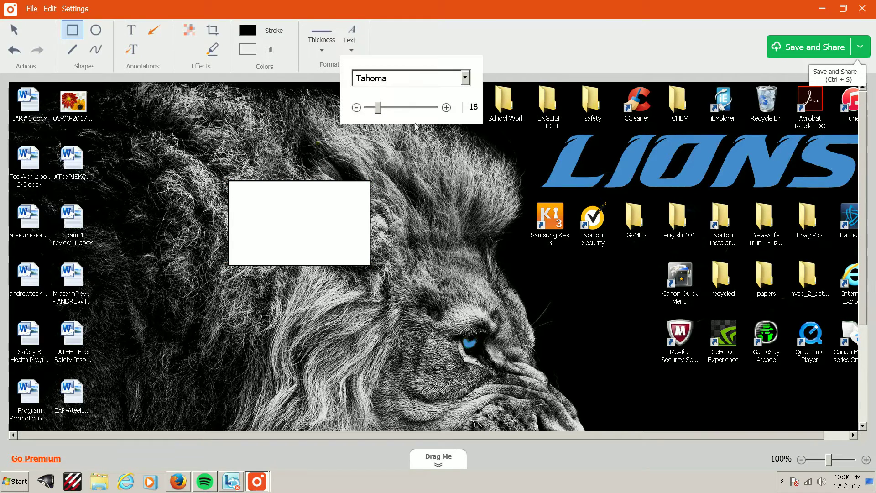
{"action": "left_click", "coordinate": [465, 79]}
{"action": "scroll", "coordinate": [443, 92], "scroll_direction": "down", "scroll_amount": 1}
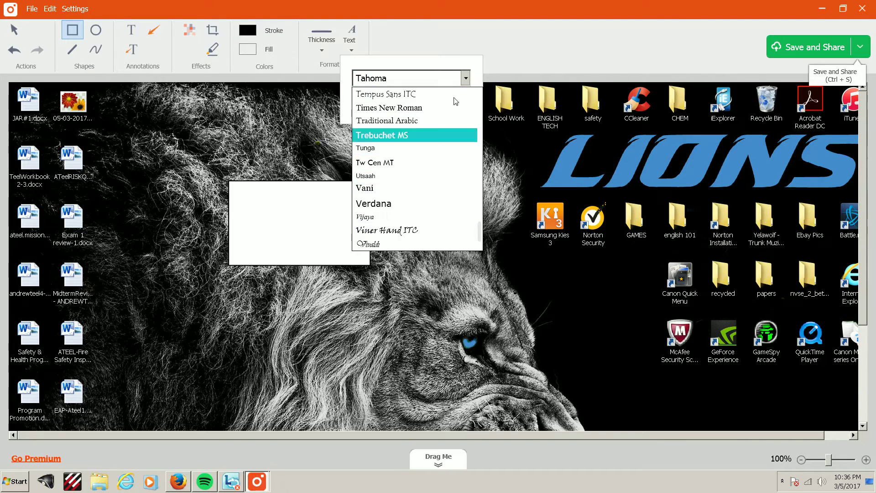
{"action": "left_click", "coordinate": [522, 37]}
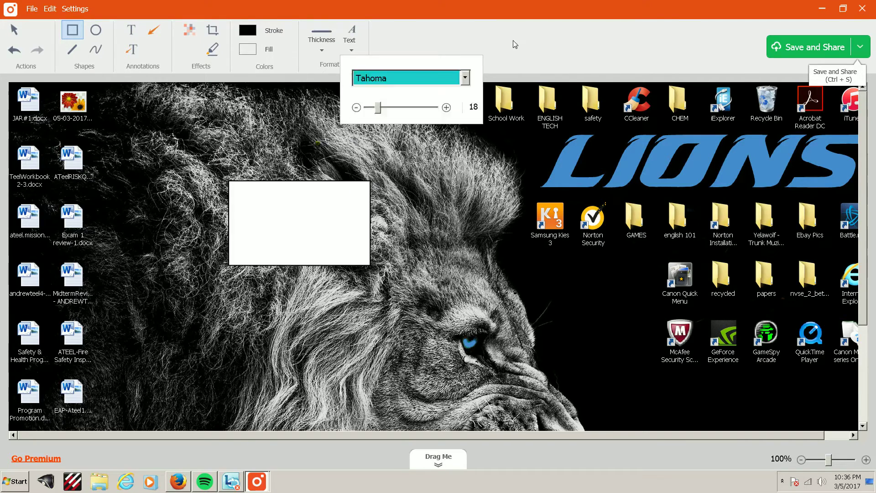
Set line thickness to 12, nudge the white box, and draw a rectangle across the upper mane.
{"action": "left_click", "coordinate": [322, 43]}
{"action": "left_click_drag", "start_coordinate": [336, 97], "coordinate": [385, 97]}
{"action": "left_click", "coordinate": [293, 203]}
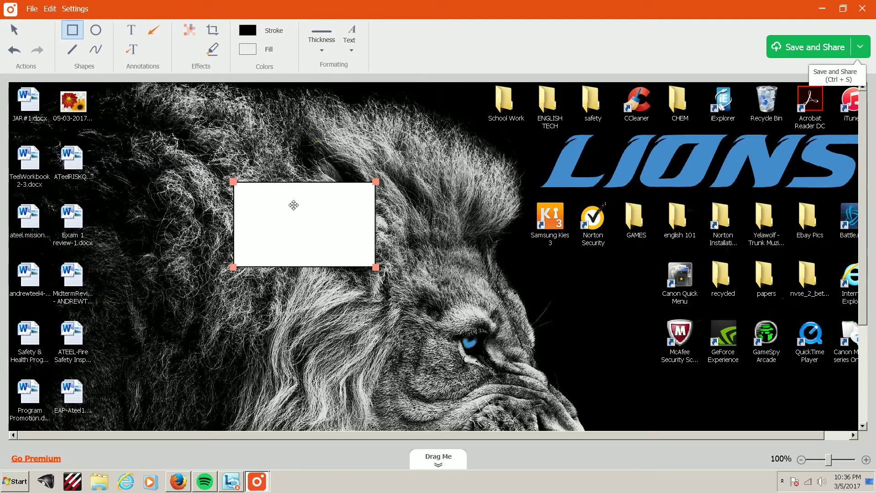
{"action": "left_click_drag", "start_coordinate": [294, 203], "coordinate": [311, 209]}
{"action": "left_click", "coordinate": [333, 44]}
{"action": "left_click_drag", "start_coordinate": [374, 96], "coordinate": [351, 96]}
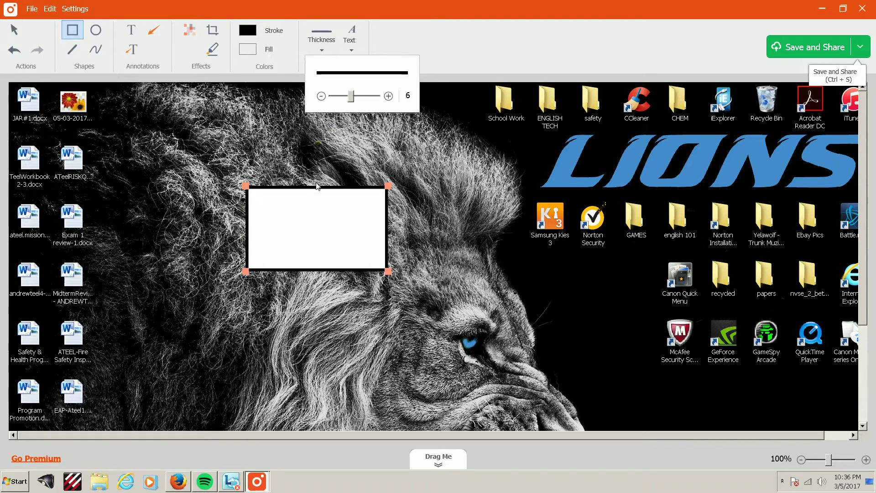
{"action": "left_click_drag", "start_coordinate": [351, 96], "coordinate": [330, 107]}
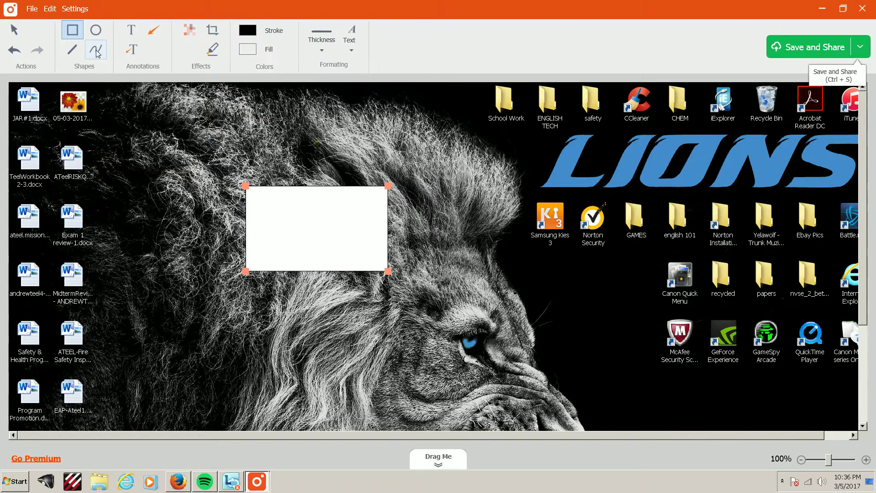
{"action": "left_click_drag", "start_coordinate": [162, 126], "coordinate": [508, 159]}
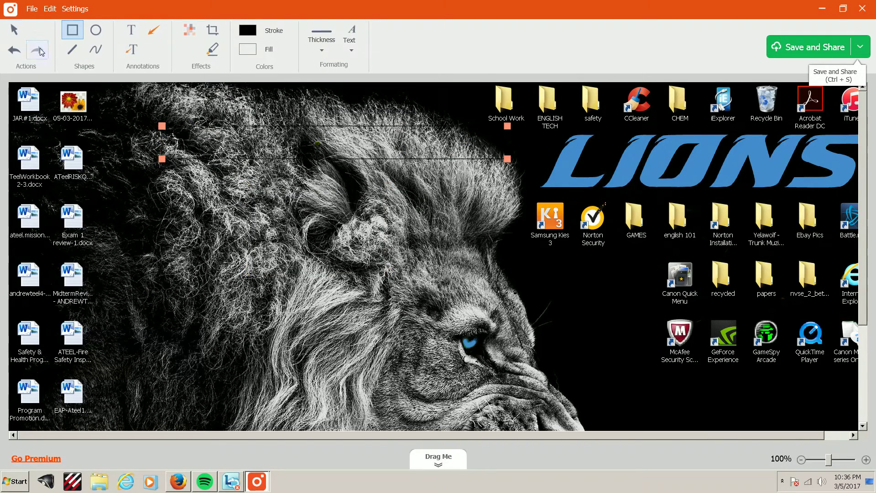
Browse the Edit and Settings menus, then try the Ellipse and Line tools.
{"action": "left_click", "coordinate": [50, 8]}
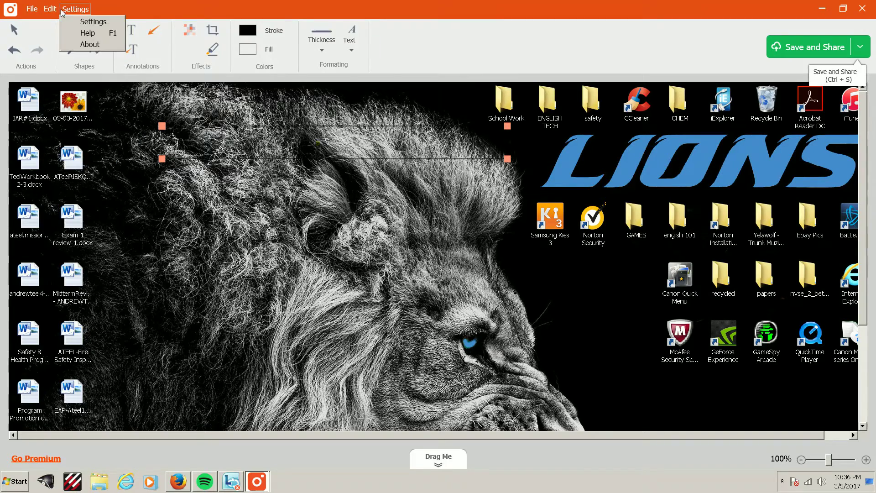
{"action": "left_click", "coordinate": [452, 47]}
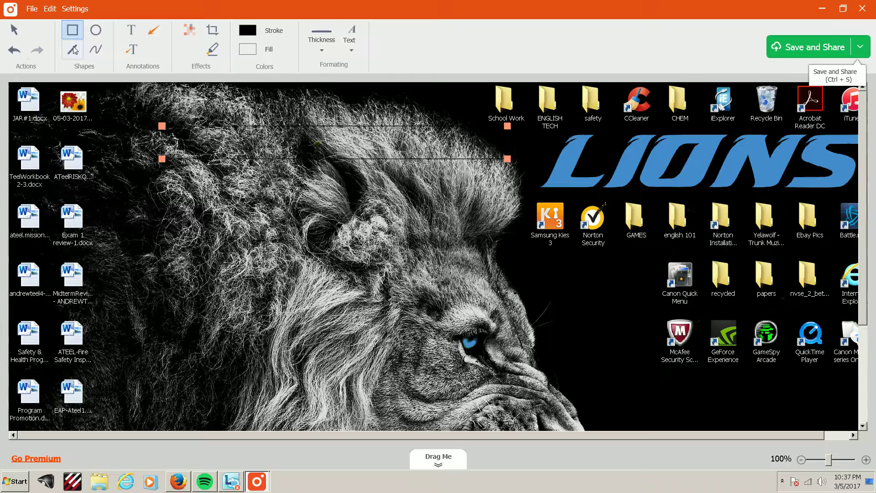
{"action": "left_click", "coordinate": [96, 30]}
{"action": "left_click", "coordinate": [81, 55]}
{"action": "left_click", "coordinate": [131, 29]}
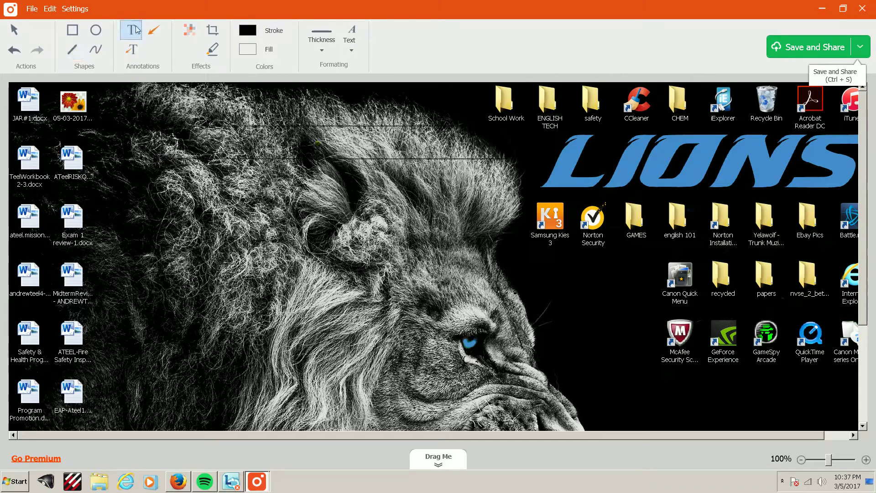
{"action": "left_click", "coordinate": [154, 29]}
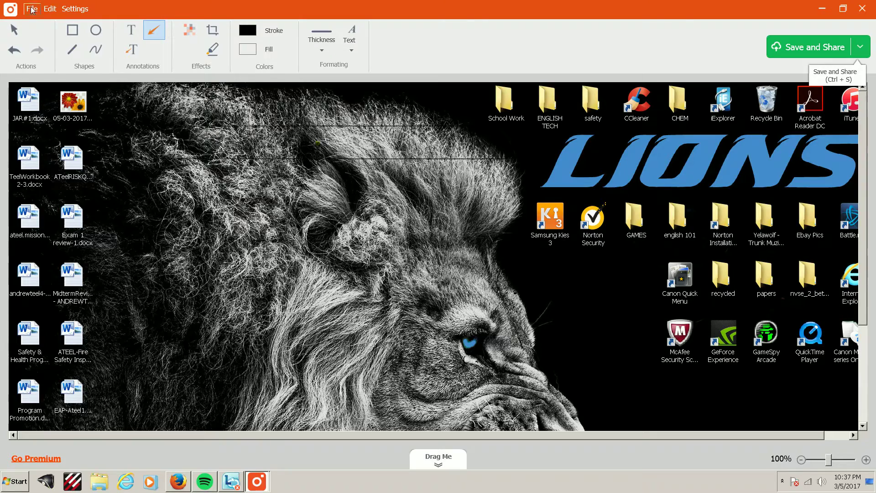
{"action": "left_click", "coordinate": [50, 9]}
{"action": "left_click", "coordinate": [439, 42]}
Look through the File and Edit menus, then dismiss them.
{"action": "left_click", "coordinate": [32, 10]}
{"action": "left_click", "coordinate": [51, 9]}
{"action": "key", "text": "Escape"}
Minimize TinyTake, restore the Capture Video controls, and bring the Google+ HRD575 SP17 page forward.
{"action": "left_click", "coordinate": [822, 9]}
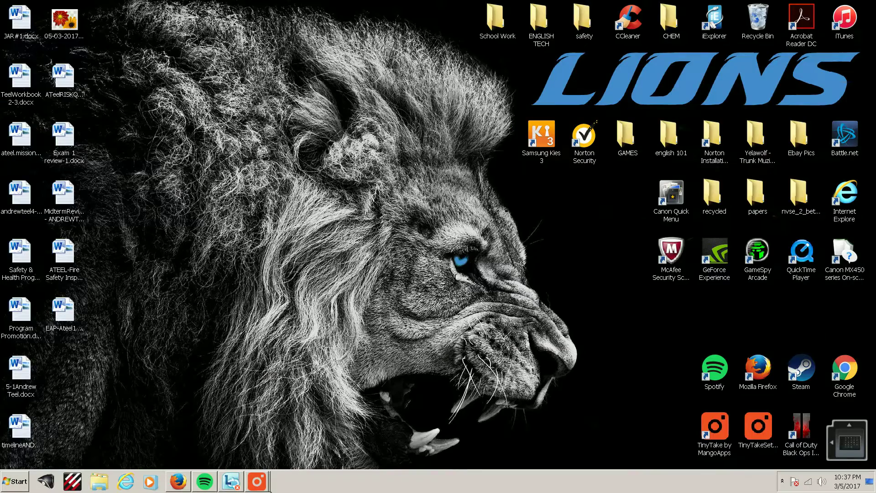
{"action": "left_click", "coordinate": [257, 482]}
{"action": "left_click", "coordinate": [258, 458]}
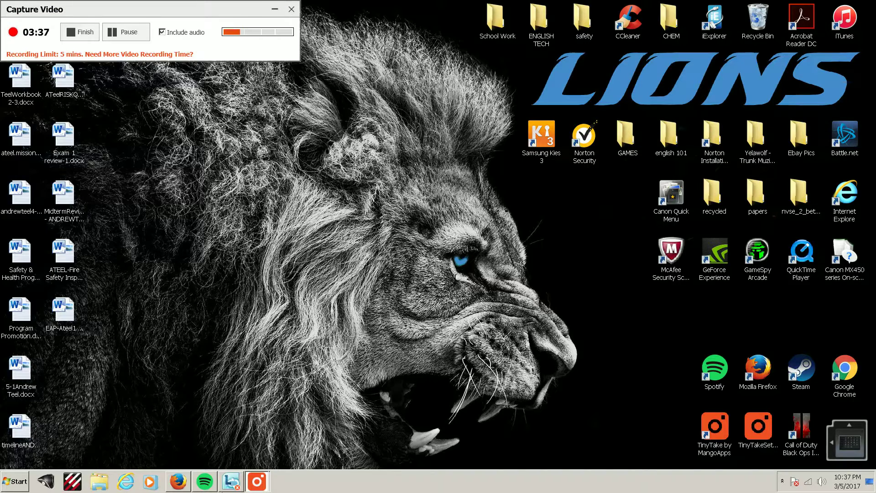
{"action": "left_click", "coordinate": [178, 481]}
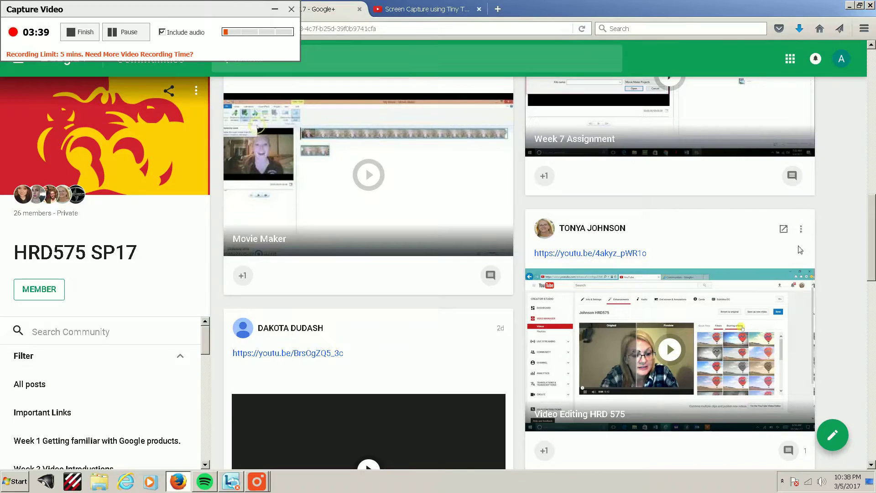